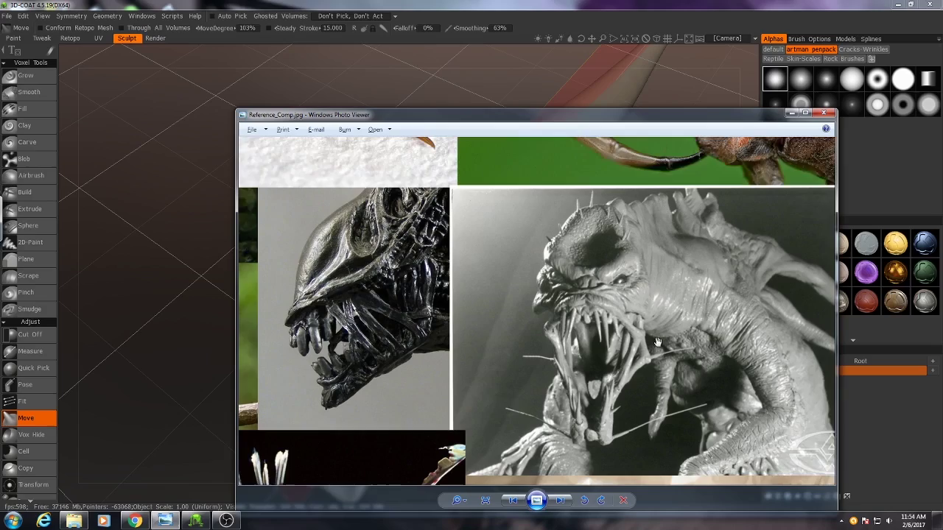
# Study the gray creature in the reference image, then return to the sculpt.
pyautogui.moveTo(658, 342); pyautogui.dragTo(660, 304)
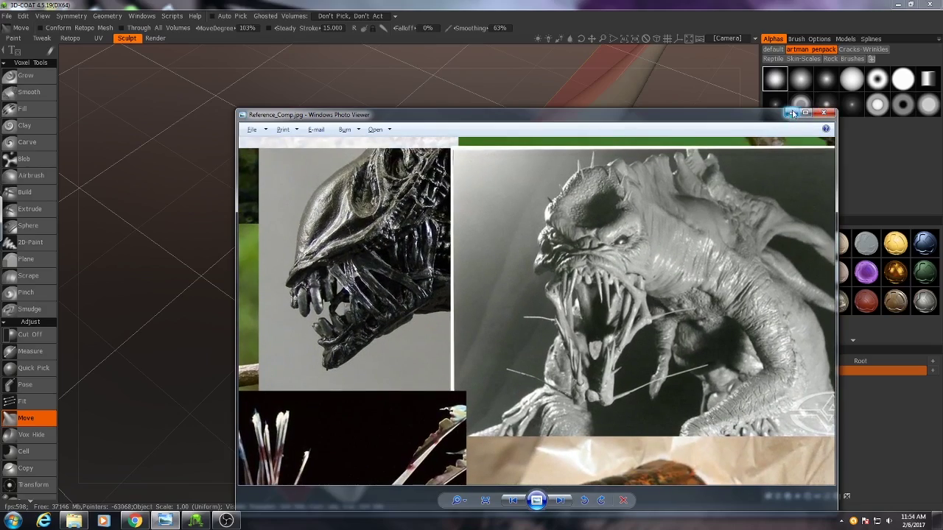
pyautogui.click(791, 112)
pyautogui.moveTo(610, 243)
pyautogui.mouseDown(button='middle')
pyautogui.moveTo(495, 368)
pyautogui.moveTo(501, 387)
pyautogui.moveTo(528, 402)
pyautogui.moveTo(375, 426)
pyautogui.mouseUp(button='middle')
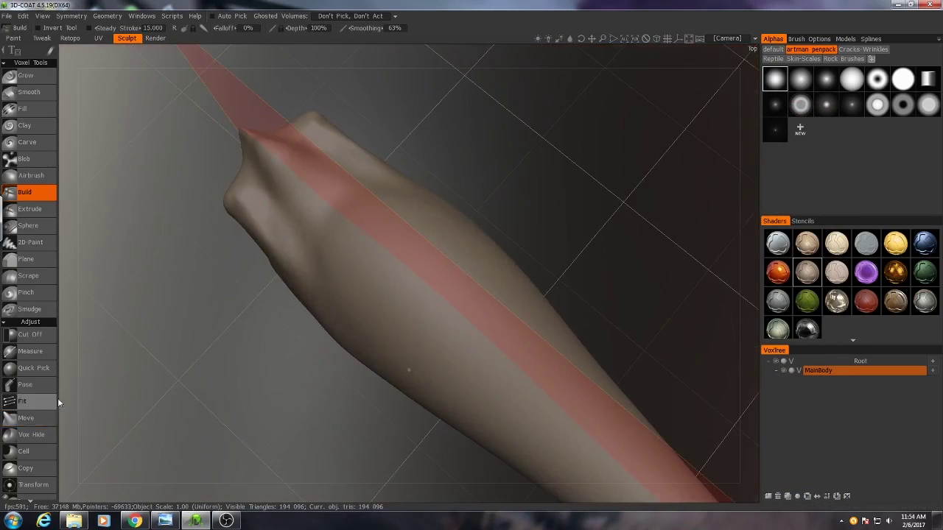
# Activate the Muscle tool for sculpting the MainBody volume.
pyautogui.moveTo(53, 438); pyautogui.dragTo(50, 347)
pyautogui.moveTo(51, 383); pyautogui.dragTo(52, 271)
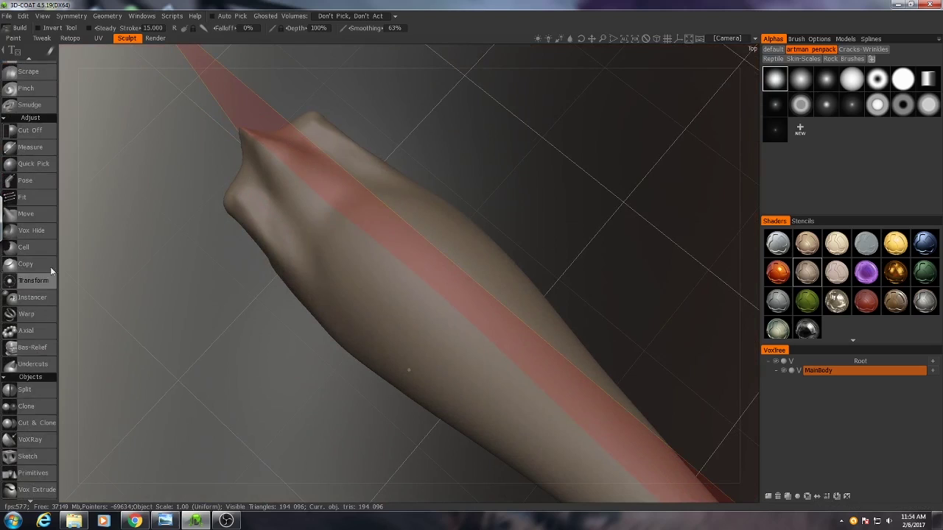
pyautogui.scroll(-3, 46, 309)
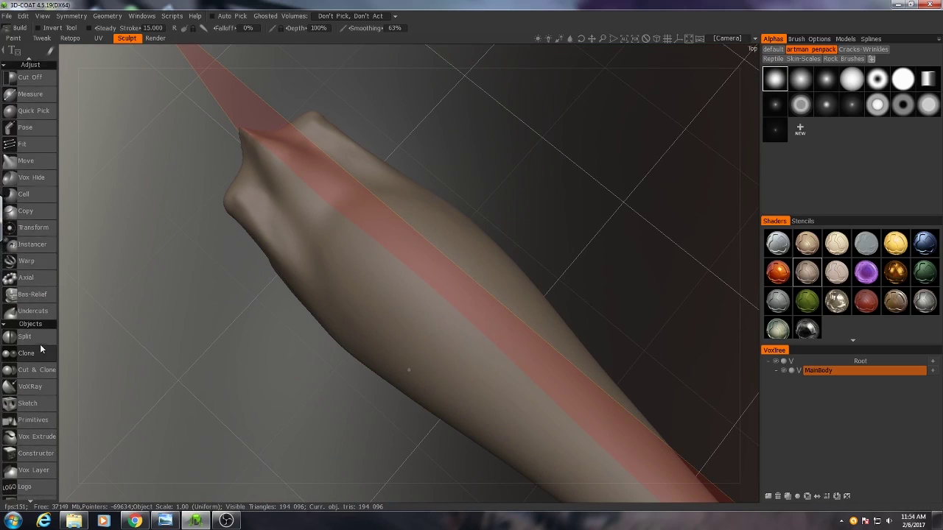
pyautogui.scroll(-4, 41, 351)
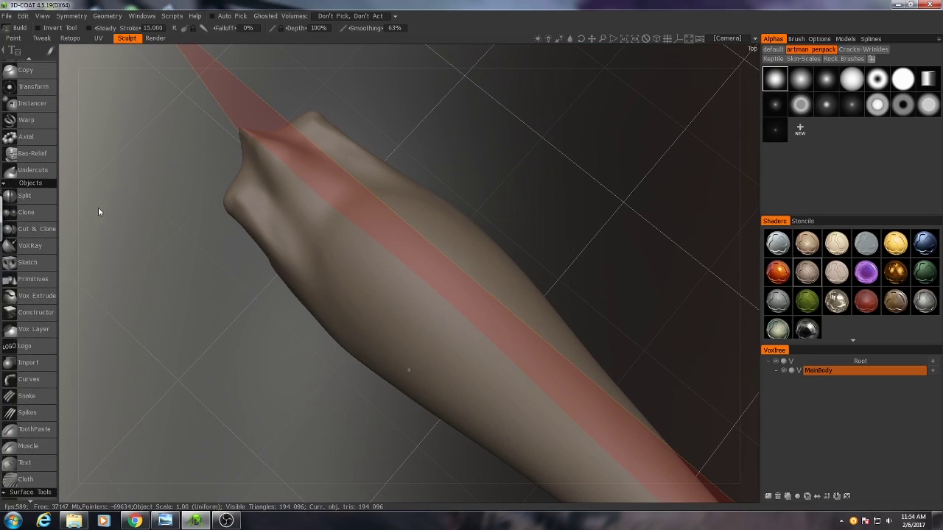
pyautogui.click(31, 444)
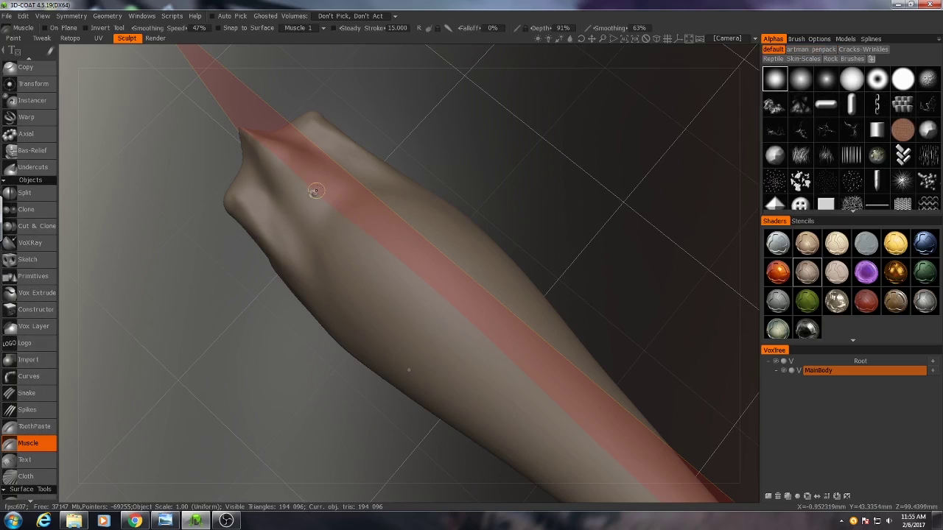
# Try a curved Muscle stroke along the side of the body's thick end, then undo it.
pyautogui.moveTo(405, 263); pyautogui.dragTo(564, 412)
pyautogui.moveTo(564, 412); pyautogui.dragTo(581, 302, button='middle')
pyautogui.moveTo(420, 297); pyautogui.dragTo(417, 322, button='middle')
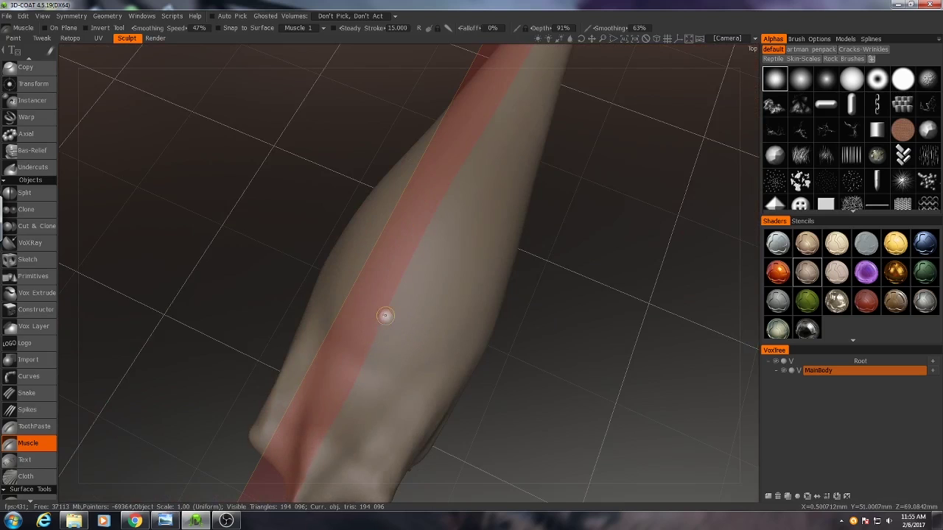
pyautogui.moveTo(470, 352); pyautogui.dragTo(361, 284, button='middle')
pyautogui.scroll(3, 409, 273)
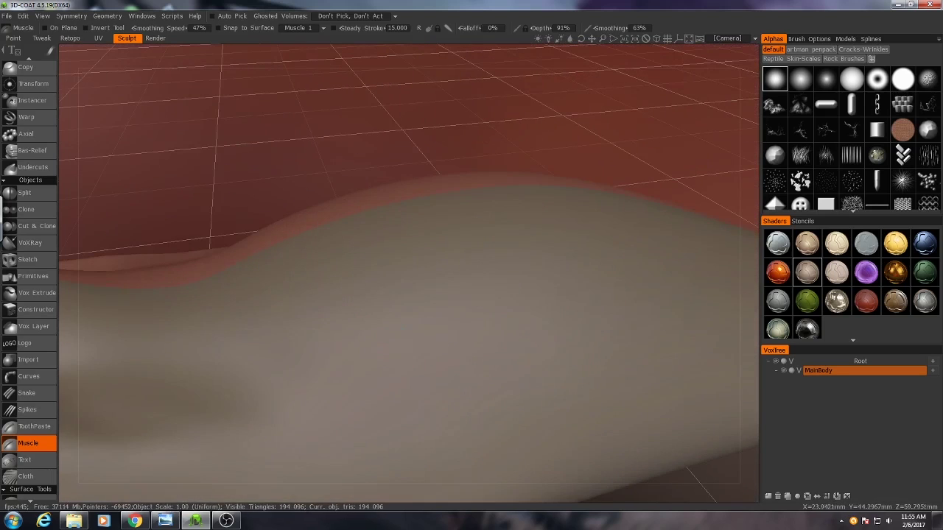
pyautogui.moveTo(221, 291)
pyautogui.mouseDown()
pyautogui.moveTo(319, 337)
pyautogui.moveTo(692, 314)
pyautogui.moveTo(580, 437)
pyautogui.mouseUp()
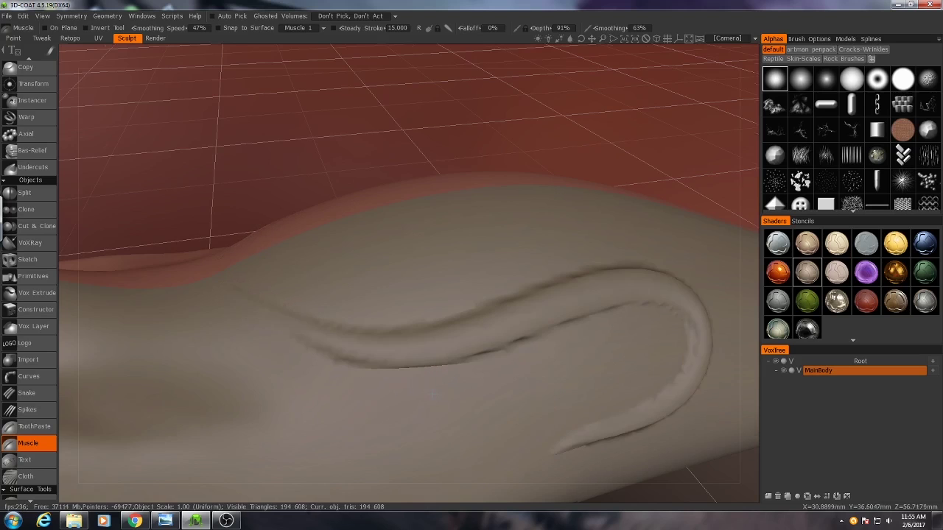
pyautogui.moveTo(579, 438)
pyautogui.mouseDown(button='middle')
pyautogui.moveTo(472, 322)
pyautogui.moveTo(459, 233)
pyautogui.mouseUp(button='middle')
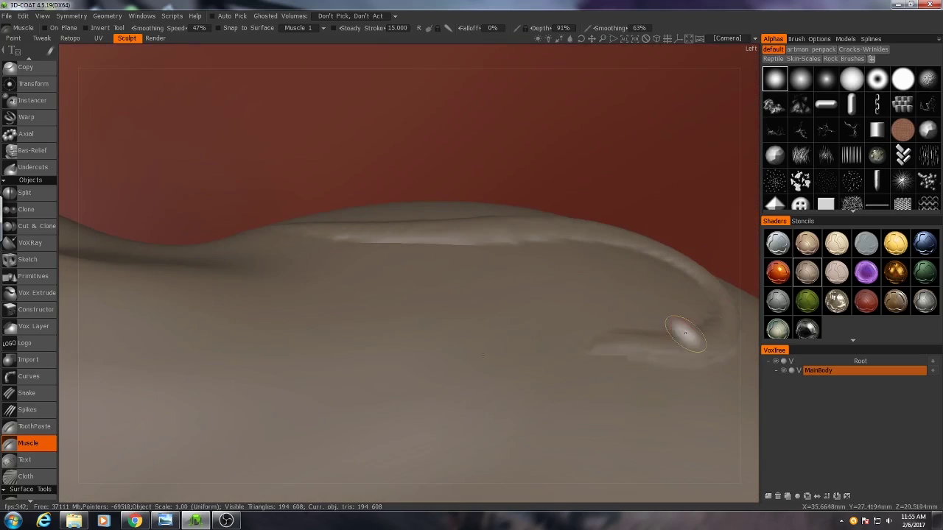
pyautogui.moveTo(403, 239); pyautogui.dragTo(436, 322, button='middle')
pyautogui.hotkey('ctrl', 'z')
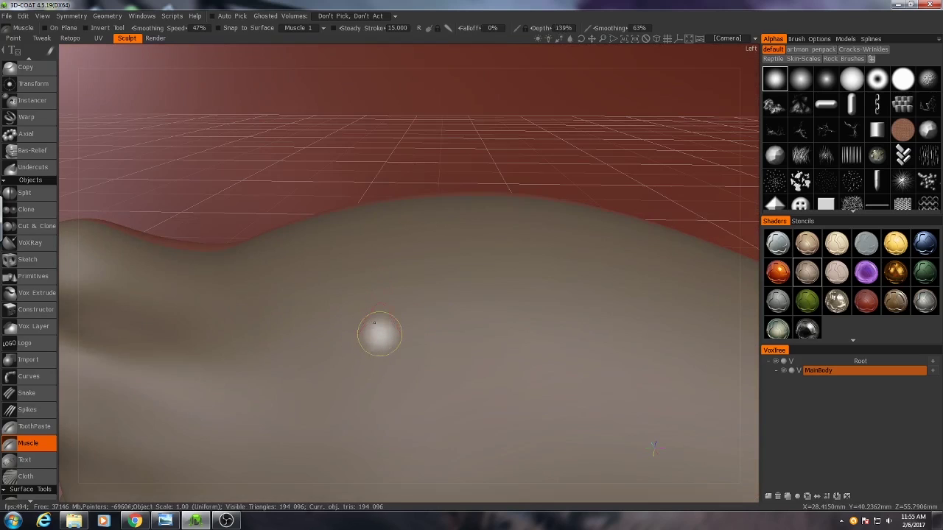
# Try a curved Muscle stroke at 450% depth along the side of the body.
pyautogui.moveTo(386, 251); pyautogui.dragTo(324, 263, button='middle')
pyautogui.moveTo(378, 290)
pyautogui.mouseDown()
pyautogui.moveTo(505, 309)
pyautogui.moveTo(632, 394)
pyautogui.mouseUp()
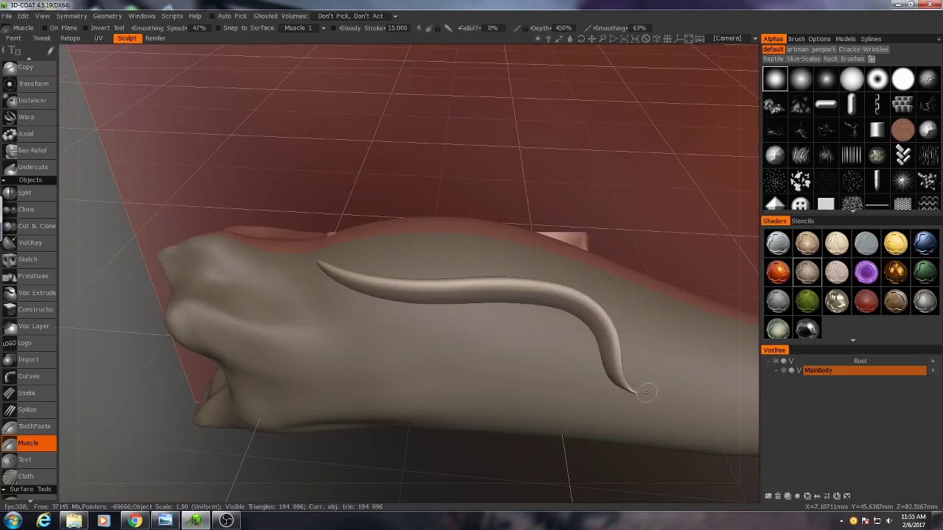
pyautogui.moveTo(632, 393)
pyautogui.mouseDown(button='middle')
pyautogui.moveTo(584, 304)
pyautogui.moveTo(567, 295)
pyautogui.moveTo(501, 309)
pyautogui.moveTo(362, 375)
pyautogui.moveTo(435, 287)
pyautogui.moveTo(431, 305)
pyautogui.mouseUp(button='middle')
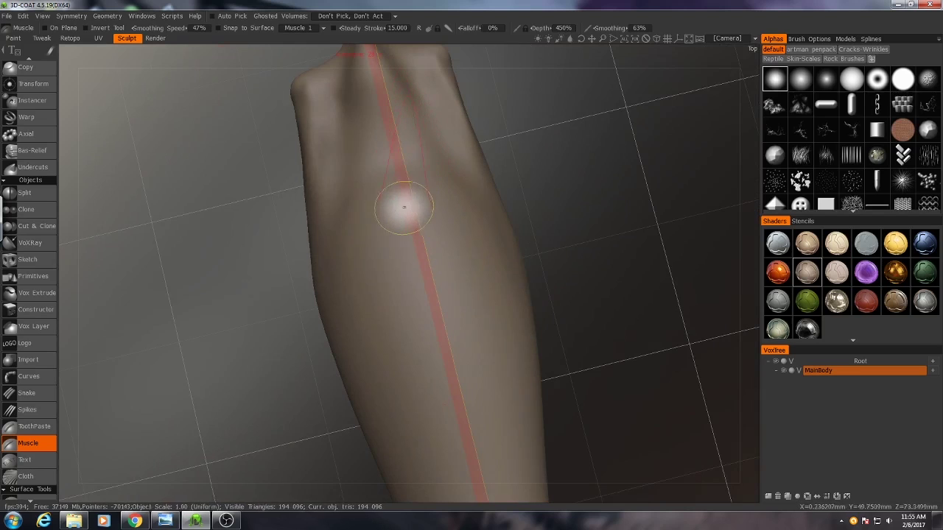
# Try Muscle strokes at 432% depth along the symmetry line on top of the body and undo them.
pyautogui.moveTo(423, 206)
pyautogui.mouseDown(button='middle')
pyautogui.moveTo(411, 233)
pyautogui.moveTo(533, 248)
pyautogui.mouseUp(button='middle')
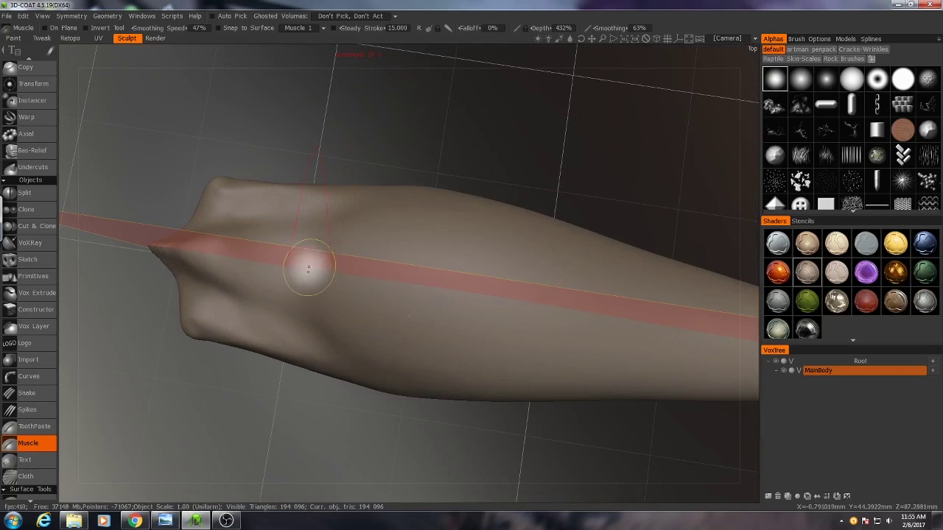
pyautogui.moveTo(346, 274)
pyautogui.mouseDown()
pyautogui.moveTo(484, 278)
pyautogui.moveTo(746, 344)
pyautogui.mouseUp()
pyautogui.moveTo(600, 362)
pyautogui.mouseDown(button='middle')
pyautogui.moveTo(601, 268)
pyautogui.moveTo(683, 265)
pyautogui.moveTo(659, 280)
pyautogui.moveTo(422, 314)
pyautogui.moveTo(342, 370)
pyautogui.moveTo(479, 283)
pyautogui.moveTo(427, 273)
pyautogui.moveTo(442, 285)
pyautogui.moveTo(405, 194)
pyautogui.mouseUp(button='middle')
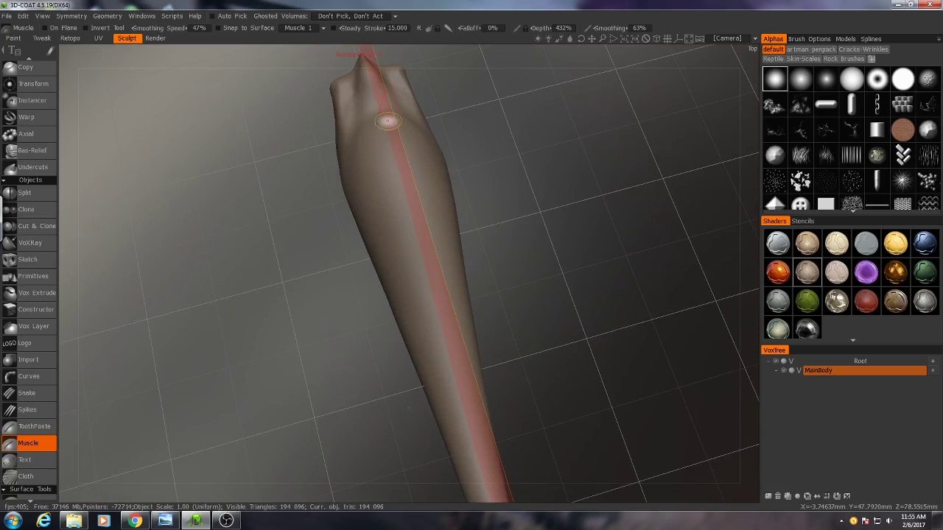
pyautogui.moveTo(386, 126); pyautogui.dragTo(457, 382)
pyautogui.moveTo(398, 382)
pyautogui.mouseDown(button='middle')
pyautogui.moveTo(390, 385)
pyautogui.moveTo(383, 346)
pyautogui.mouseUp(button='middle')
pyautogui.hotkey('ctrl', 'z')
pyautogui.moveTo(377, 156); pyautogui.dragTo(448, 380)
pyautogui.moveTo(442, 377); pyautogui.dragTo(421, 374, button='middle')
pyautogui.hotkey('ctrl', 'z')
# Sculpt a long raised crest along the symmetry line on top of the body with a Muscle stroke at 432% depth.
pyautogui.moveTo(379, 159); pyautogui.dragTo(436, 344)
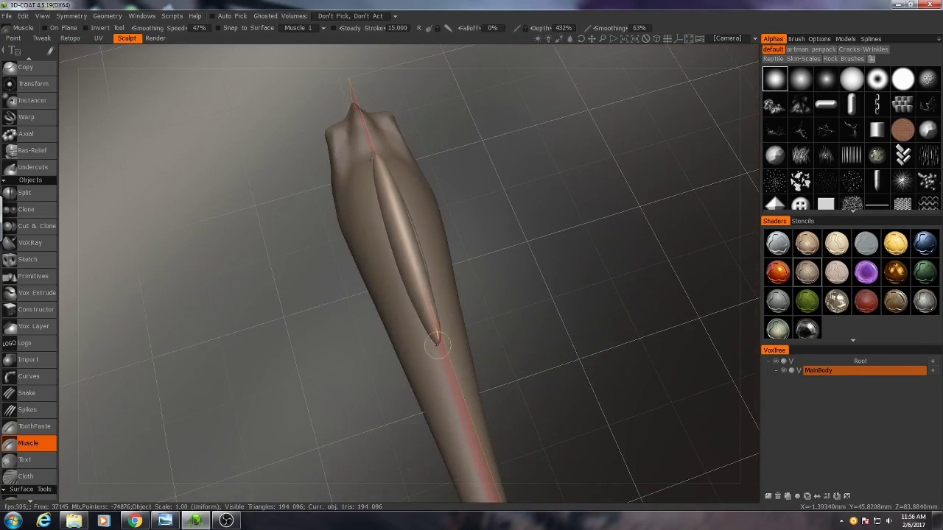
pyautogui.moveTo(355, 373)
pyautogui.mouseDown(button='middle')
pyautogui.moveTo(370, 309)
pyautogui.moveTo(361, 366)
pyautogui.mouseUp(button='middle')
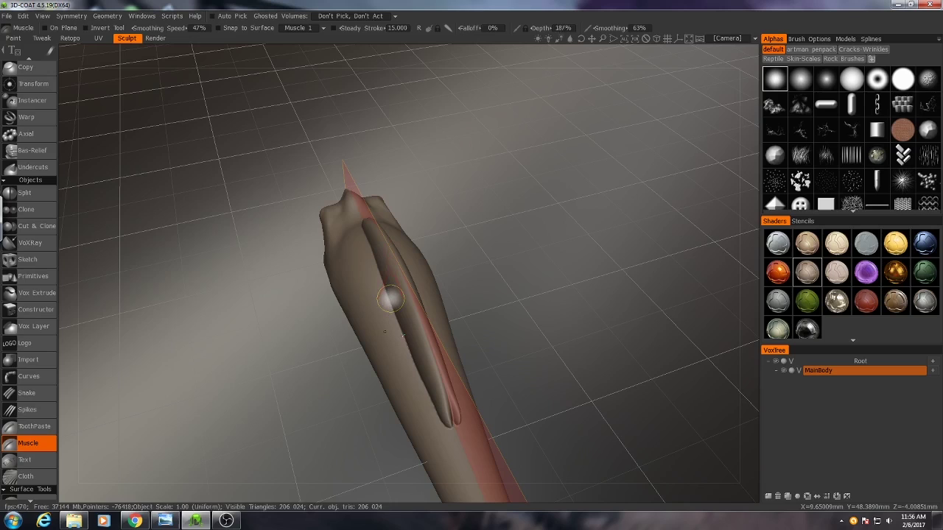
pyautogui.moveTo(361, 305); pyautogui.dragTo(443, 280, button='middle')
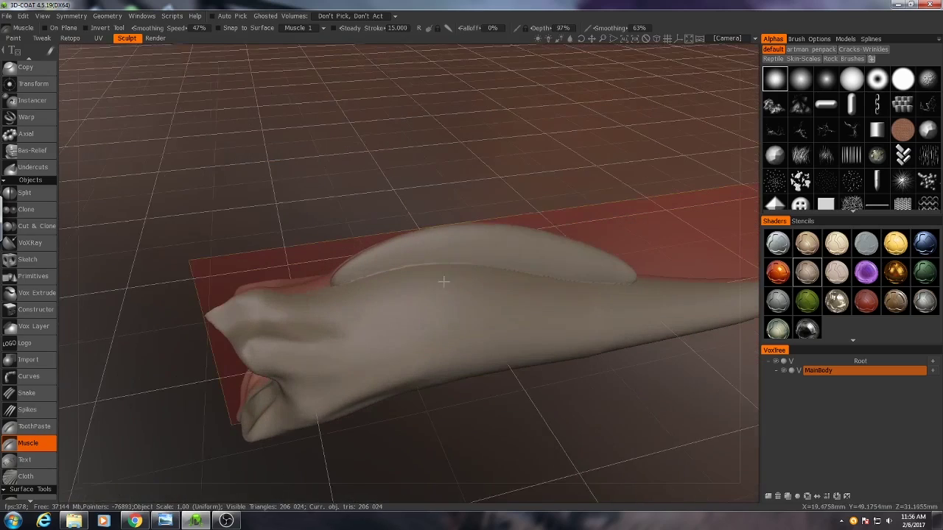
# Pull the middle of the crest upward into a higher hump with an enlarged Move brush in side view.
pyautogui.scroll(5, 37, 162)
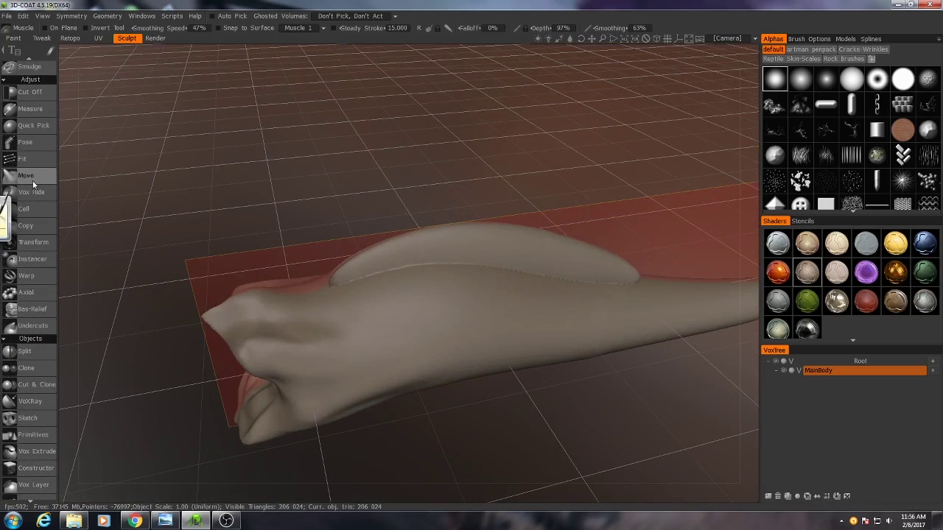
pyautogui.click(34, 176)
pyautogui.press('KP_6')
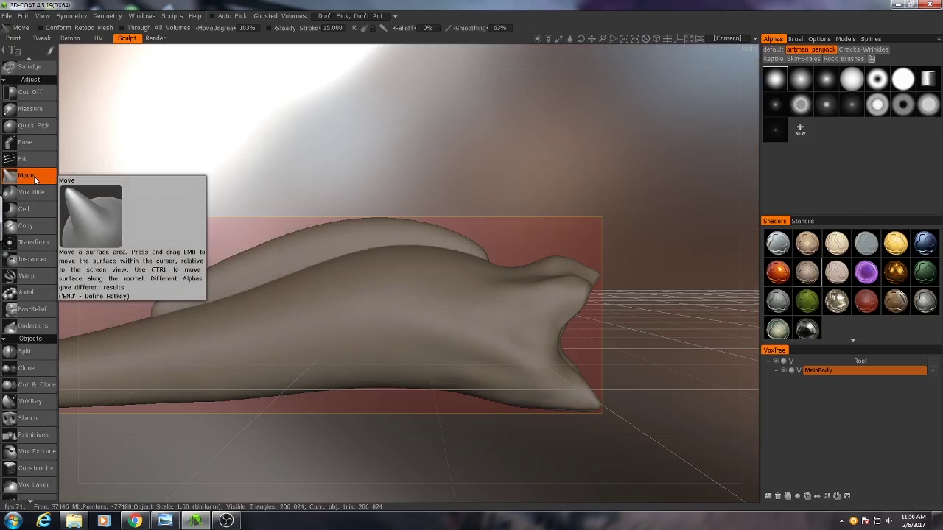
pyautogui.moveTo(410, 208); pyautogui.dragTo(428, 239, button='middle')
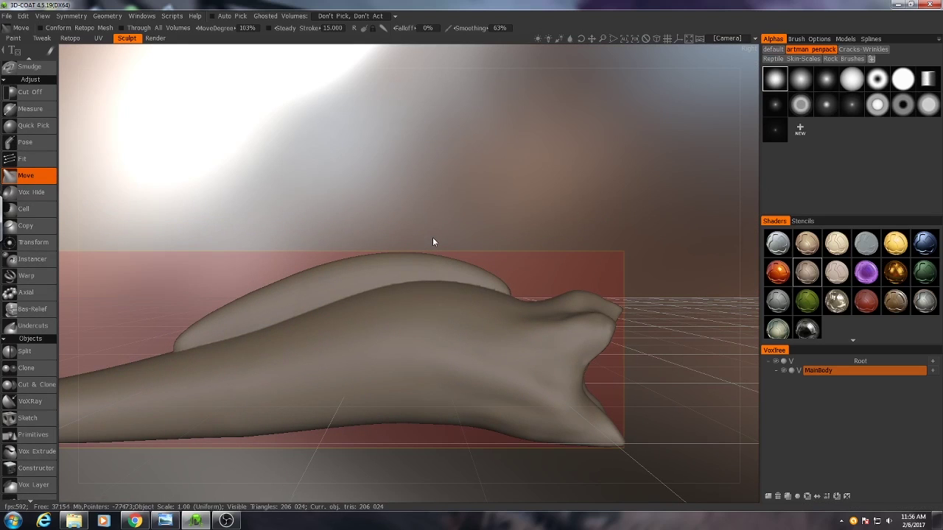
pyautogui.scroll(2, 398, 258)
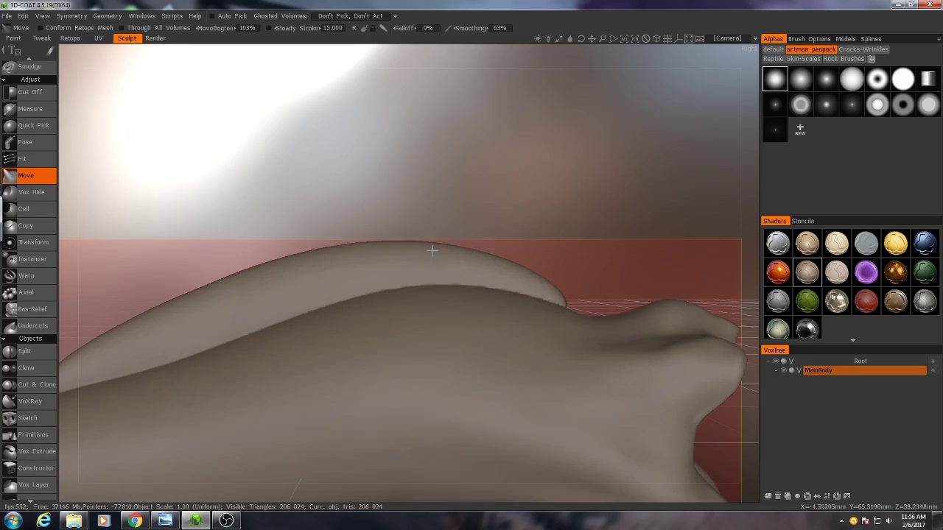
pyautogui.press('KP_4')
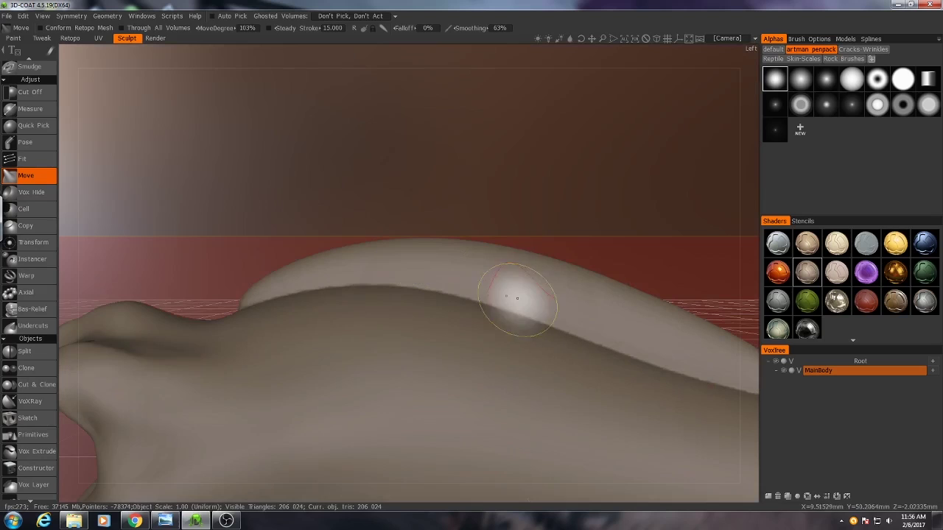
pyautogui.moveTo(396, 246); pyautogui.dragTo(435, 243, button='right')
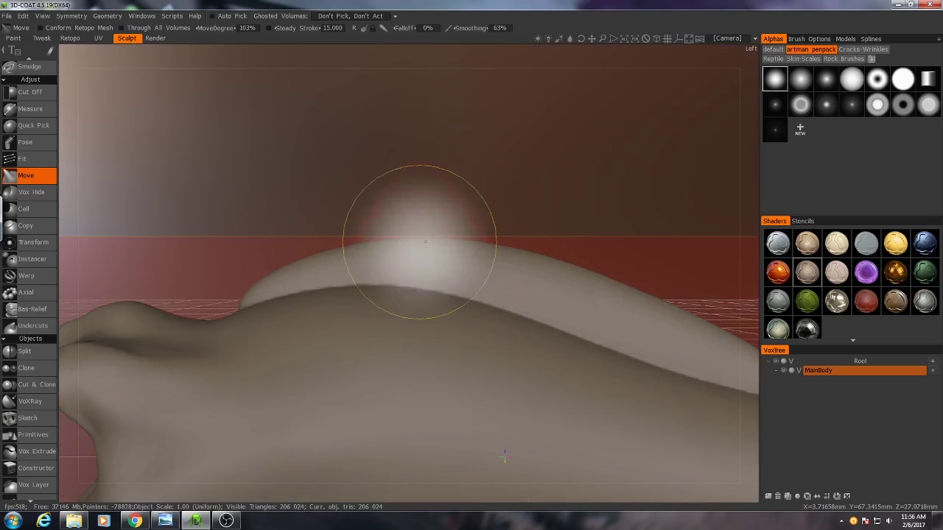
pyautogui.moveTo(404, 246); pyautogui.dragTo(410, 223)
pyautogui.moveTo(472, 240); pyautogui.dragTo(481, 229)
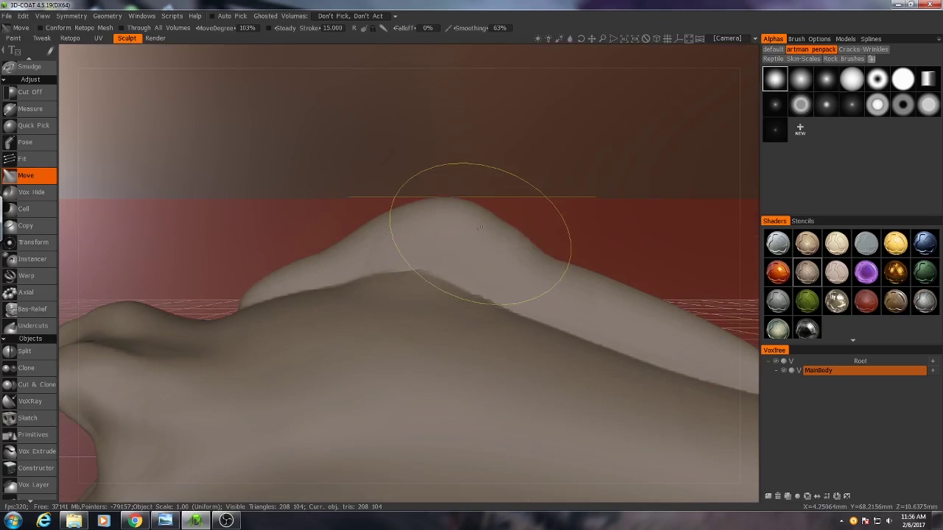
pyautogui.moveTo(540, 257); pyautogui.dragTo(544, 247)
pyautogui.moveTo(325, 258); pyautogui.dragTo(321, 253)
# Refine the upper contour of the crest with short upward pulls of the Move brush.
pyautogui.keyDown('alt'); pyautogui.moveTo(321, 271); pyautogui.dragTo(230, 180, button='middle'); pyautogui.keyUp('alt')
pyautogui.keyDown('alt'); pyautogui.moveTo(294, 180); pyautogui.dragTo(384, 180, button='right'); pyautogui.keyUp('alt')
pyautogui.keyDown('alt'); pyautogui.moveTo(385, 180); pyautogui.dragTo(311, 219, button='middle'); pyautogui.keyUp('alt')
pyautogui.moveTo(379, 230); pyautogui.dragTo(375, 223)
pyautogui.moveTo(295, 202); pyautogui.dragTo(304, 186)
pyautogui.moveTo(553, 307)
pyautogui.keyDown('alt'); pyautogui.mouseDown()
pyautogui.moveTo(335, 276)
pyautogui.moveTo(472, 243)
pyautogui.mouseUp(); pyautogui.keyUp('alt')
# Blend the seam between the crest and the body with the Fill tool along the crest's base.
pyautogui.scroll(5, 44, 110)
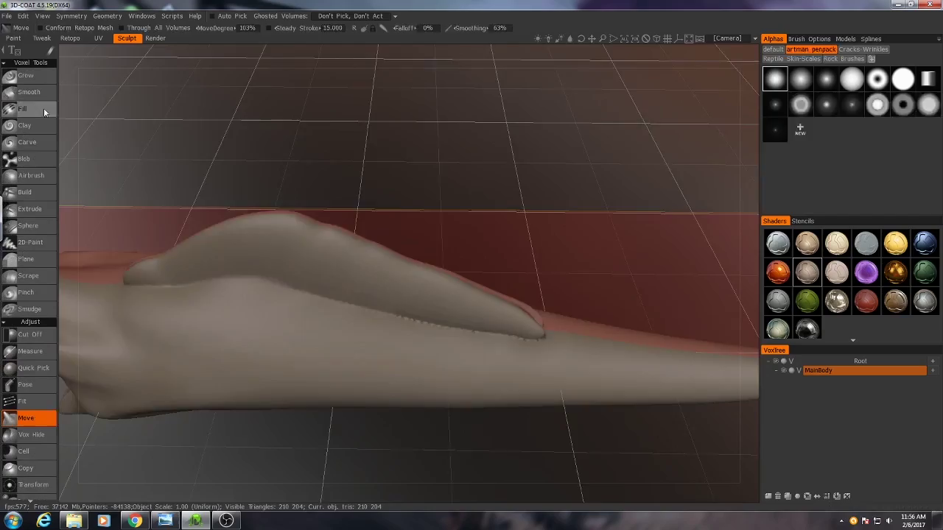
pyautogui.click(43, 110)
pyautogui.keyDown('alt'); pyautogui.moveTo(280, 280); pyautogui.dragTo(428, 287, button='middle'); pyautogui.keyUp('alt')
pyautogui.moveTo(354, 288); pyautogui.dragTo(674, 332)
pyautogui.keyDown('alt'); pyautogui.moveTo(383, 295); pyautogui.dragTo(492, 304); pyautogui.keyUp('alt')
pyautogui.moveTo(492, 303); pyautogui.dragTo(354, 267, button='right')
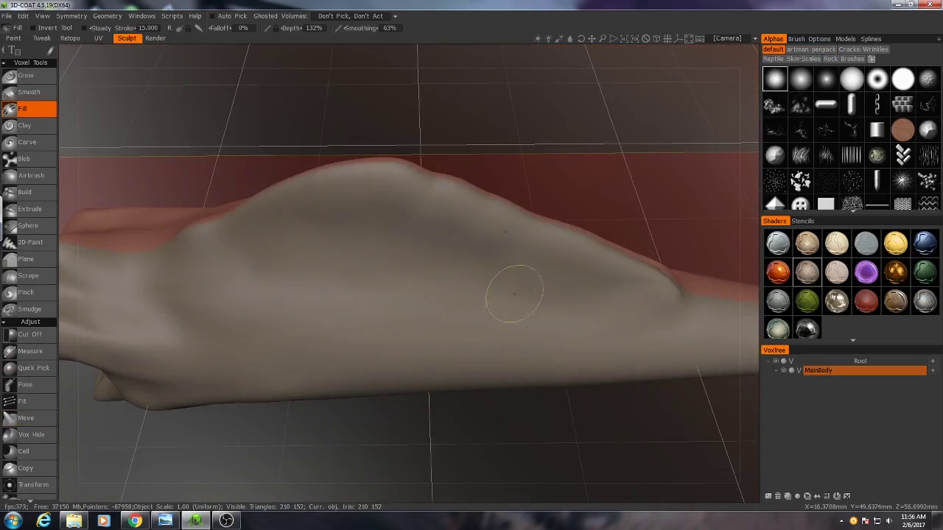
# Bring up the Reference_Comp.jpg image to compare the creature's head shape with the sculpt.
pyautogui.moveTo(511, 295); pyautogui.dragTo(175, 507, button='right')
pyautogui.click(165, 521)
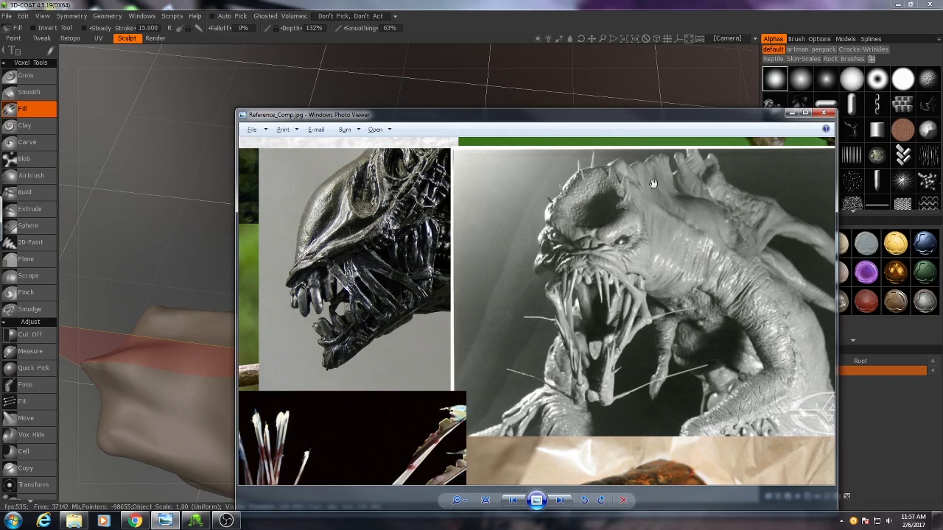
pyautogui.click(793, 114)
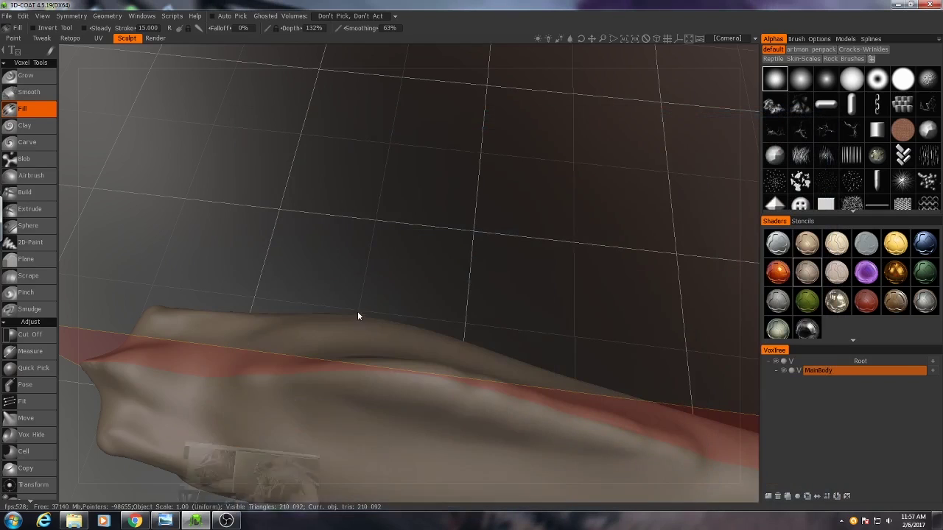
# Try a vertical Build stroke with the large hard round alpha on the crest's side, then undo it.
pyautogui.keyDown('alt'); pyautogui.moveTo(358, 315); pyautogui.dragTo(422, 230); pyautogui.keyUp('alt')
pyautogui.keyDown('alt'); pyautogui.moveTo(422, 229); pyautogui.dragTo(363, 266, button='middle'); pyautogui.keyUp('alt')
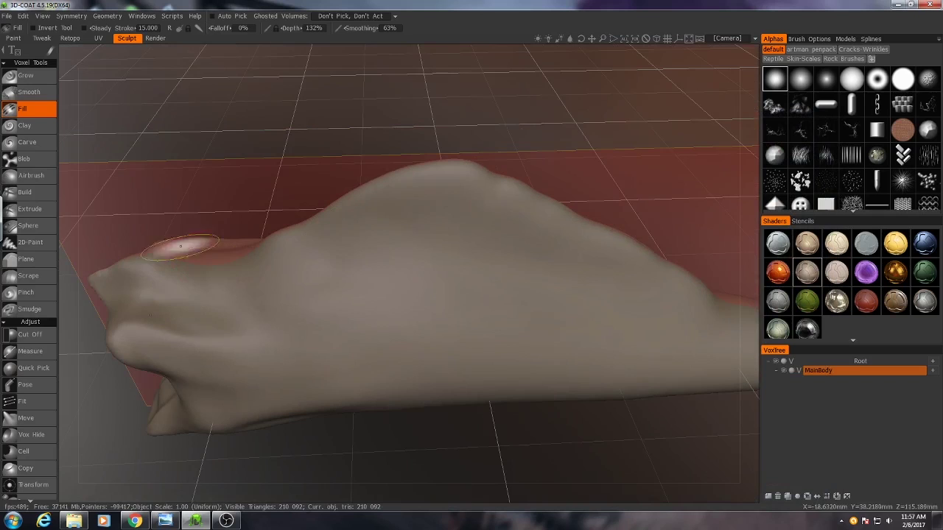
pyautogui.click(25, 192)
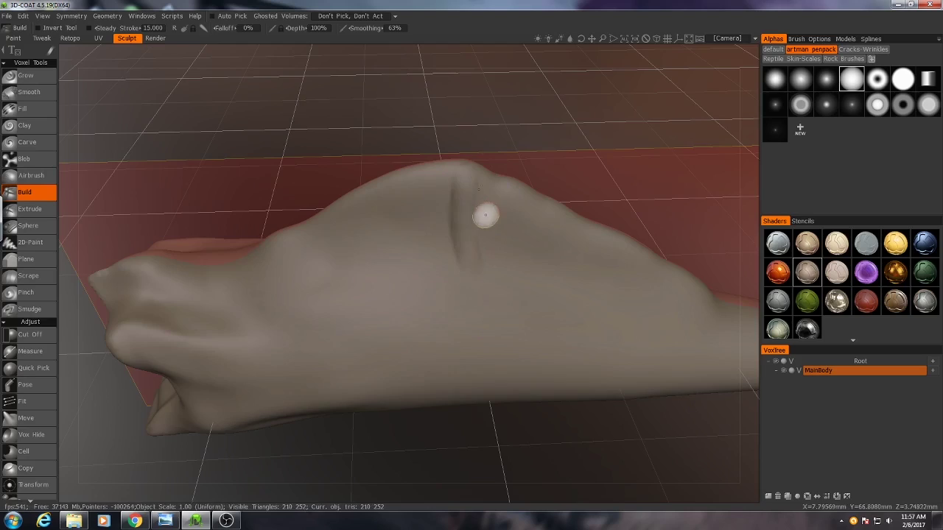
pyautogui.keyDown('alt'); pyautogui.moveTo(487, 215); pyautogui.dragTo(463, 246); pyautogui.keyUp('alt')
pyautogui.keyDown('alt'); pyautogui.moveTo(463, 246); pyautogui.dragTo(452, 209, button='middle'); pyautogui.keyUp('alt')
pyautogui.hotkey('ctrl', 'z')
# Inspect the mesh density of the crest in wireframe display, then return to shaded display.
pyautogui.keyDown('alt'); pyautogui.moveTo(453, 208); pyautogui.dragTo(431, 240, button='right'); pyautogui.keyUp('alt')
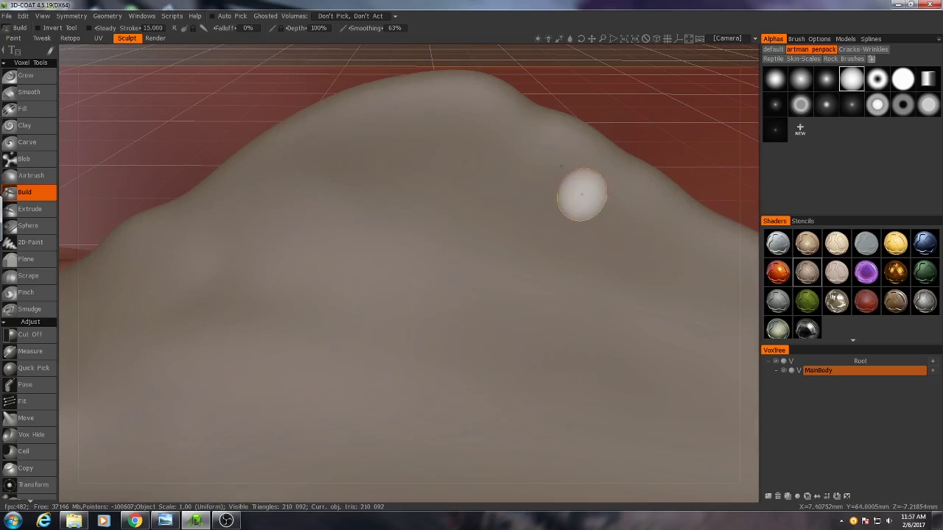
pyautogui.press('w')
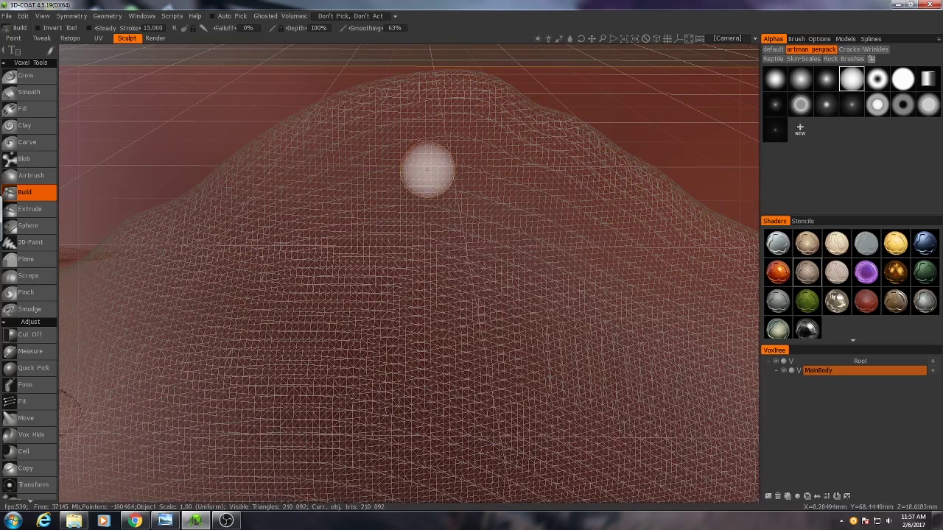
pyautogui.press('w')
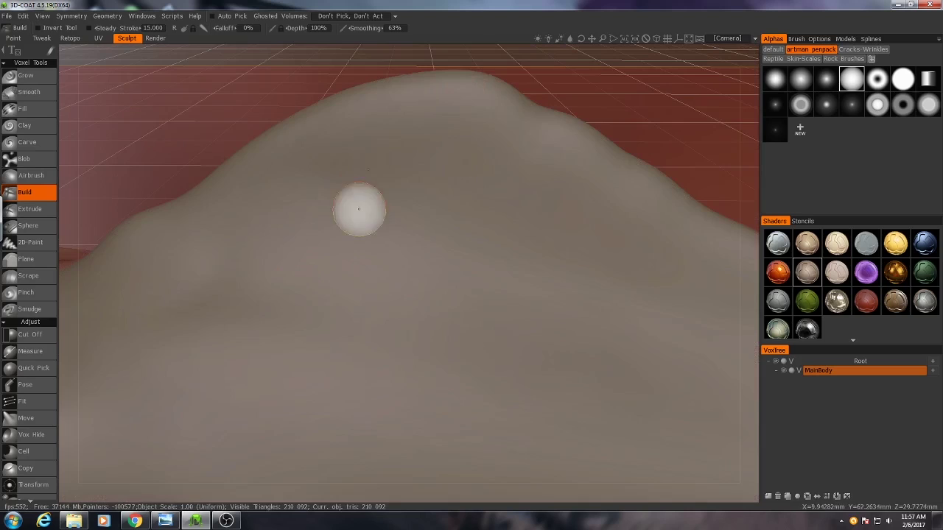
pyautogui.keyDown('alt'); pyautogui.moveTo(401, 143); pyautogui.dragTo(434, 196); pyautogui.keyUp('alt')
pyautogui.keyDown('alt'); pyautogui.moveTo(434, 196); pyautogui.dragTo(400, 222, button='right'); pyautogui.keyUp('alt')
pyautogui.keyDown('alt'); pyautogui.moveTo(399, 222); pyautogui.dragTo(432, 225); pyautogui.keyUp('alt')
pyautogui.keyDown('alt'); pyautogui.moveTo(432, 225); pyautogui.dragTo(489, 224, button='right'); pyautogui.keyUp('alt')
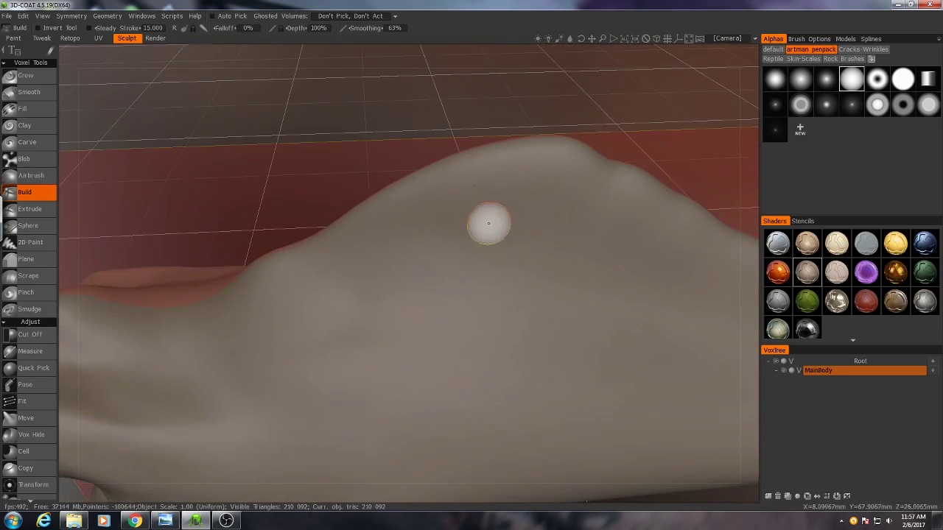
# Review the crest's side, bring up the Reference_Comp.jpg image for comparison, and move its window off the sculpt.
pyautogui.keyDown('alt'); pyautogui.moveTo(515, 209); pyautogui.dragTo(463, 192); pyautogui.keyUp('alt')
pyautogui.keyDown('alt'); pyautogui.moveTo(497, 153); pyautogui.dragTo(462, 210); pyautogui.keyUp('alt')
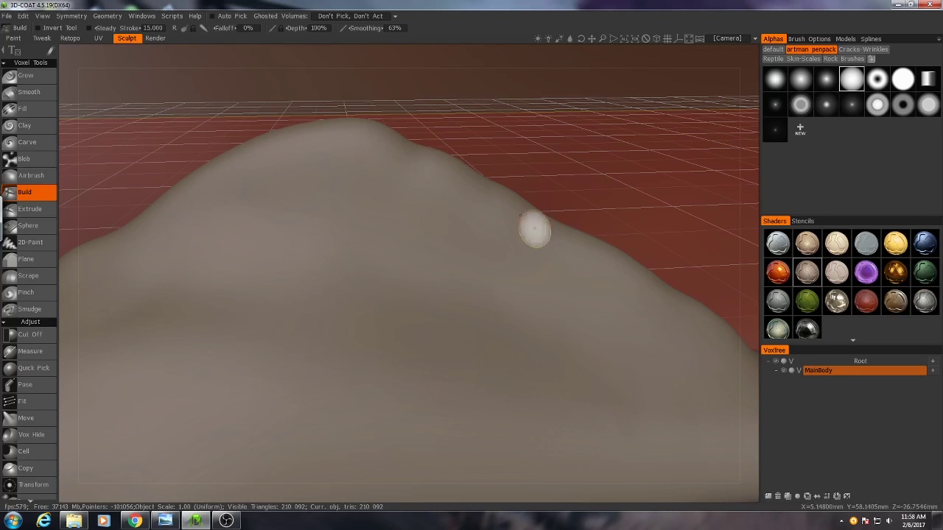
pyautogui.moveTo(534, 230); pyautogui.dragTo(416, 175, button='right')
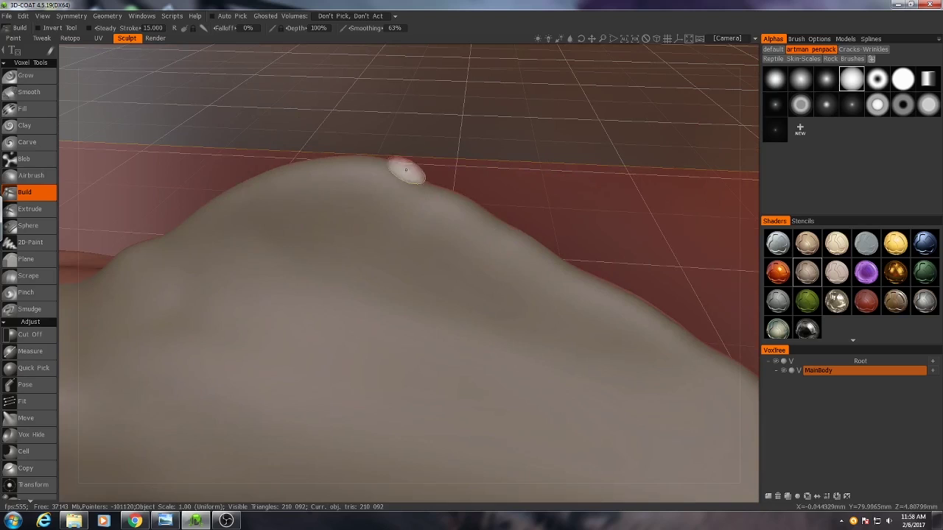
pyautogui.moveTo(453, 256)
pyautogui.mouseDown(button='right')
pyautogui.moveTo(465, 246)
pyautogui.moveTo(385, 213)
pyautogui.mouseUp(button='right')
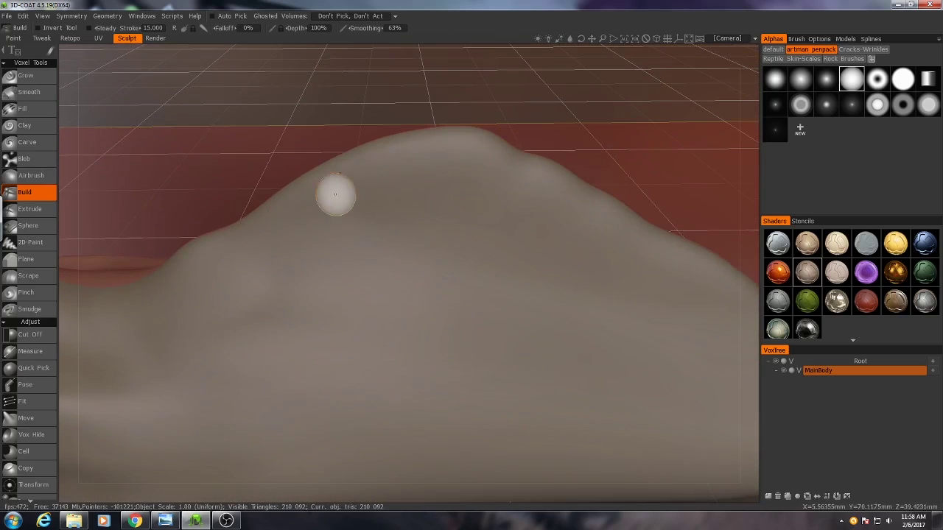
pyautogui.click(165, 522)
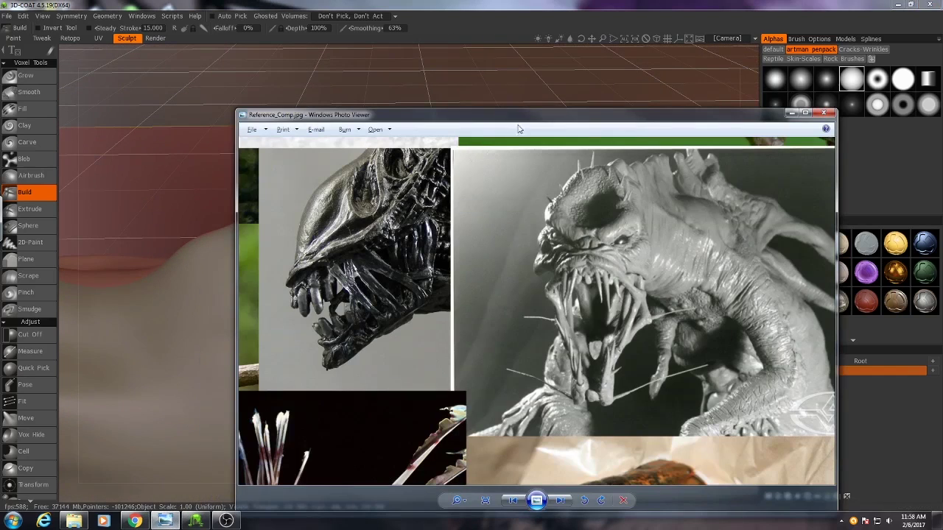
pyautogui.moveTo(510, 116); pyautogui.dragTo(942, 71)
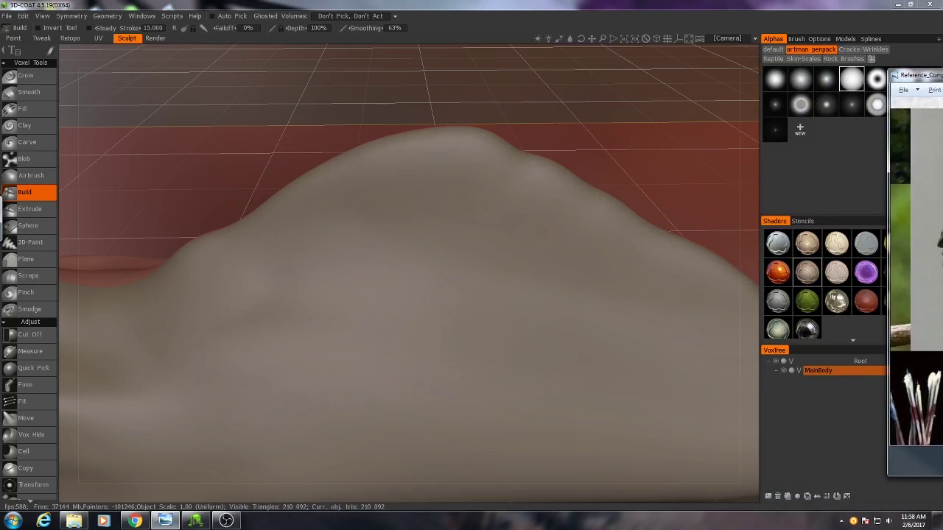
# Build vertical ridges down the crest's side, from the peak to the start of its rear slope.
pyautogui.click(350, 265)
pyautogui.keyDown('alt'); pyautogui.moveTo(350, 266); pyautogui.dragTo(390, 317); pyautogui.keyUp('alt')
pyautogui.moveTo(442, 202); pyautogui.dragTo(411, 379)
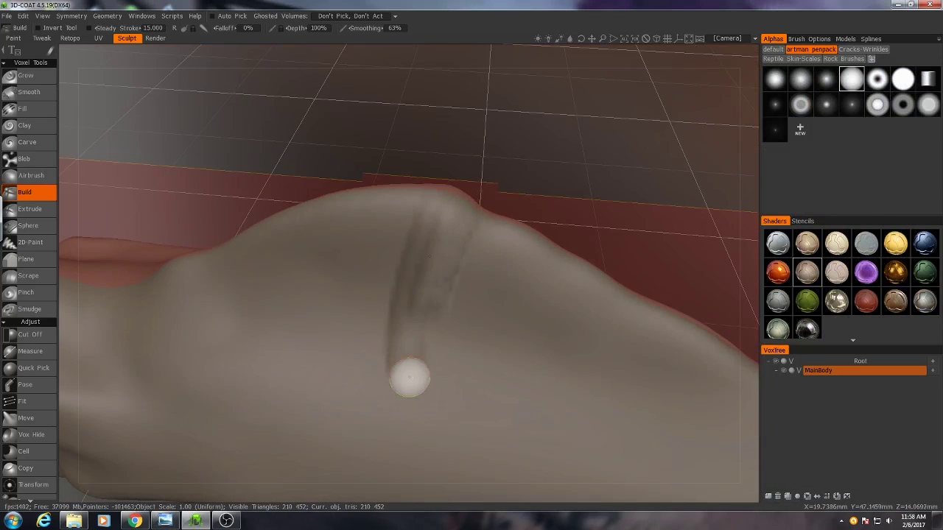
pyautogui.moveTo(385, 208); pyautogui.dragTo(359, 370)
pyautogui.moveTo(489, 240); pyautogui.dragTo(461, 386)
pyautogui.keyDown('alt'); pyautogui.moveTo(471, 294); pyautogui.dragTo(413, 244); pyautogui.keyUp('alt')
pyautogui.moveTo(402, 151); pyautogui.dragTo(409, 247)
pyautogui.moveTo(448, 168); pyautogui.dragTo(439, 271)
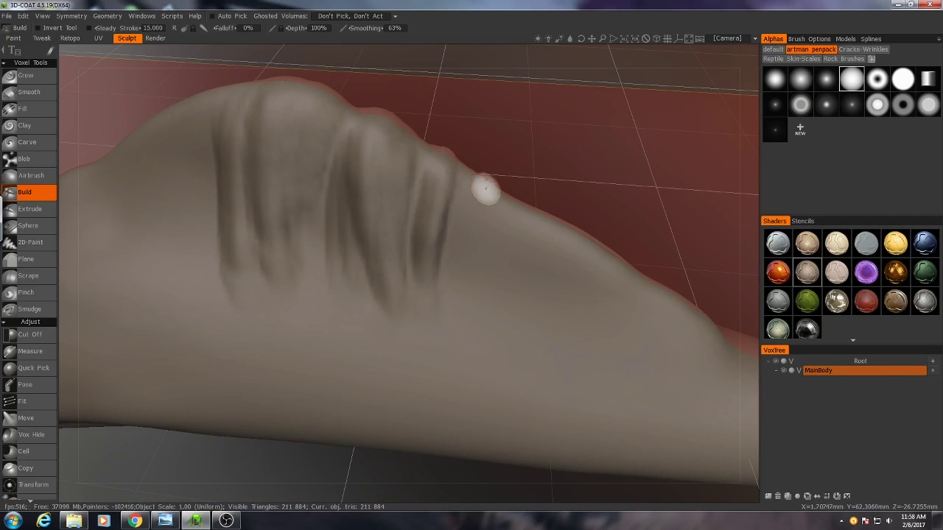
# Examine the new ridges up close on the crest's rear slope and from directly above the body.
pyautogui.moveTo(486, 189)
pyautogui.keyDown('alt'); pyautogui.mouseDown()
pyautogui.moveTo(463, 210)
pyautogui.moveTo(395, 372)
pyautogui.mouseUp(); pyautogui.keyUp('alt')
pyautogui.moveTo(395, 294)
pyautogui.keyDown('alt'); pyautogui.mouseDown()
pyautogui.moveTo(367, 220)
pyautogui.moveTo(381, 237)
pyautogui.moveTo(438, 240)
pyautogui.moveTo(432, 273)
pyautogui.mouseUp(); pyautogui.keyUp('alt')
pyautogui.moveTo(432, 273)
pyautogui.keyDown('alt'); pyautogui.mouseDown(button='right')
pyautogui.moveTo(415, 280)
pyautogui.moveTo(390, 221)
pyautogui.mouseUp(button='right'); pyautogui.keyUp('alt')
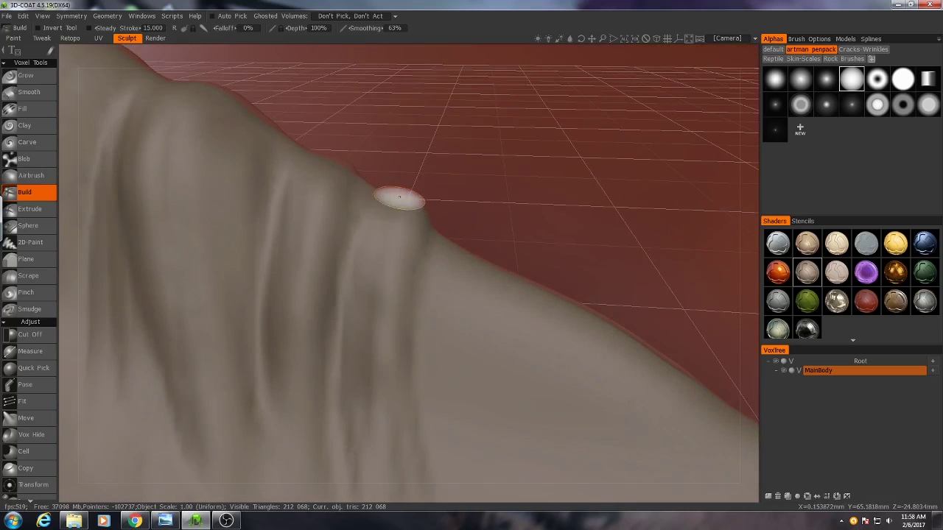
pyautogui.moveTo(409, 204)
pyautogui.mouseDown(button='right')
pyautogui.moveTo(349, 251)
pyautogui.moveTo(312, 251)
pyautogui.mouseUp(button='right')
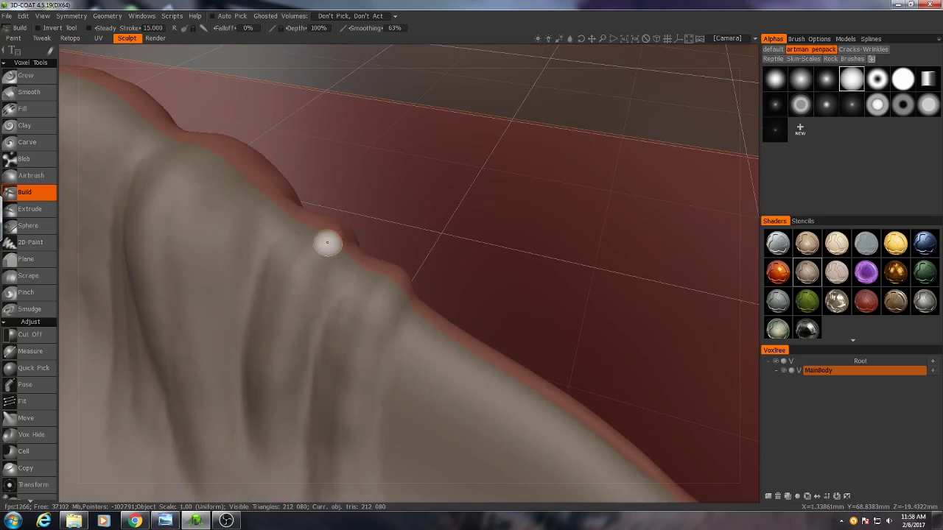
pyautogui.moveTo(325, 346)
pyautogui.mouseDown(button='right')
pyautogui.moveTo(255, 352)
pyautogui.moveTo(280, 373)
pyautogui.moveTo(338, 355)
pyautogui.mouseUp(button='right')
pyautogui.keyDown('alt'); pyautogui.moveTo(338, 355); pyautogui.dragTo(375, 367); pyautogui.keyUp('alt')
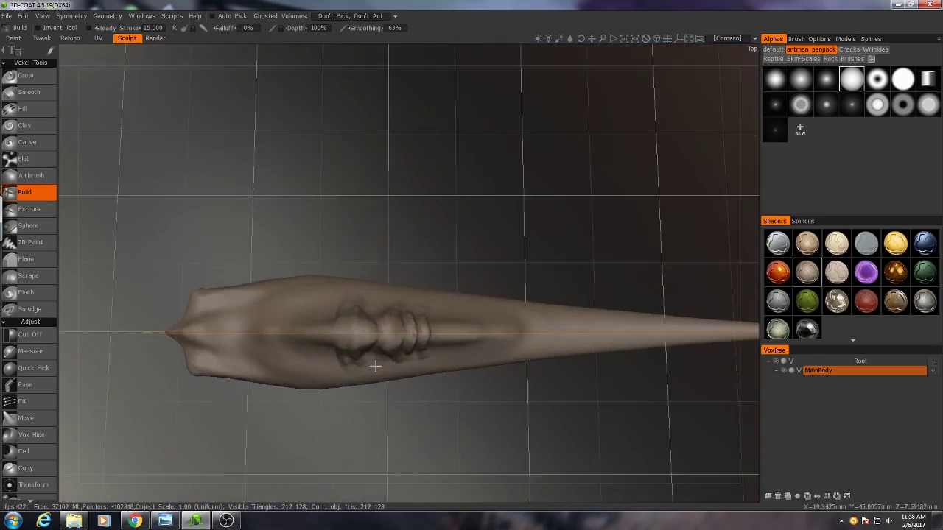
pyautogui.keyDown('alt'); pyautogui.moveTo(376, 367); pyautogui.dragTo(366, 350, button='right'); pyautogui.keyUp('alt')
pyautogui.keyDown('alt'); pyautogui.moveTo(366, 349); pyautogui.dragTo(382, 284); pyautogui.keyUp('alt')
pyautogui.moveTo(382, 283)
pyautogui.keyDown('alt'); pyautogui.mouseDown(button='right')
pyautogui.moveTo(388, 307)
pyautogui.moveTo(407, 222)
pyautogui.mouseUp(button='right'); pyautogui.keyUp('alt')
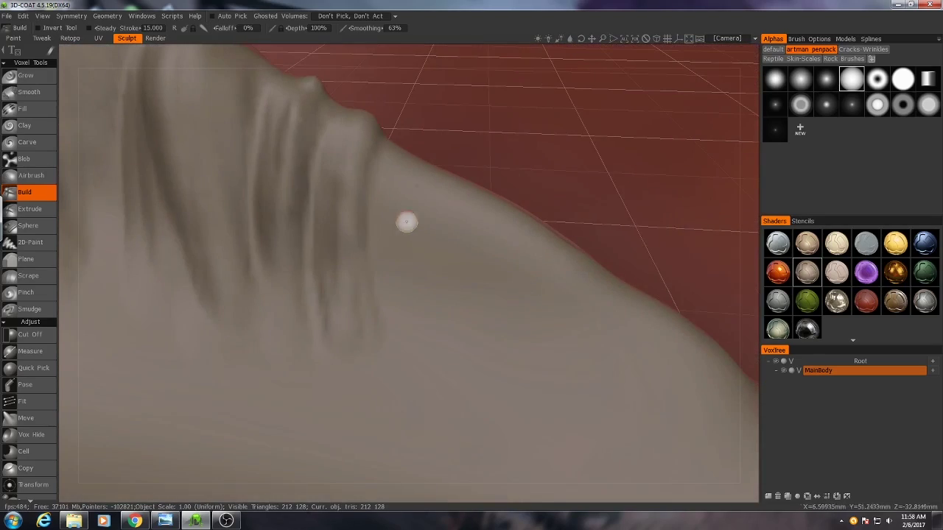
# Continue the Build ridges down the crest's rear slope toward the tail.
pyautogui.keyDown('alt'); pyautogui.moveTo(424, 151); pyautogui.dragTo(432, 189); pyautogui.keyUp('alt')
pyautogui.moveTo(387, 206); pyautogui.dragTo(405, 402)
pyautogui.moveTo(432, 225); pyautogui.dragTo(453, 402)
pyautogui.moveTo(450, 209)
pyautogui.mouseDown()
pyautogui.moveTo(489, 337)
pyautogui.moveTo(594, 394)
pyautogui.mouseUp()
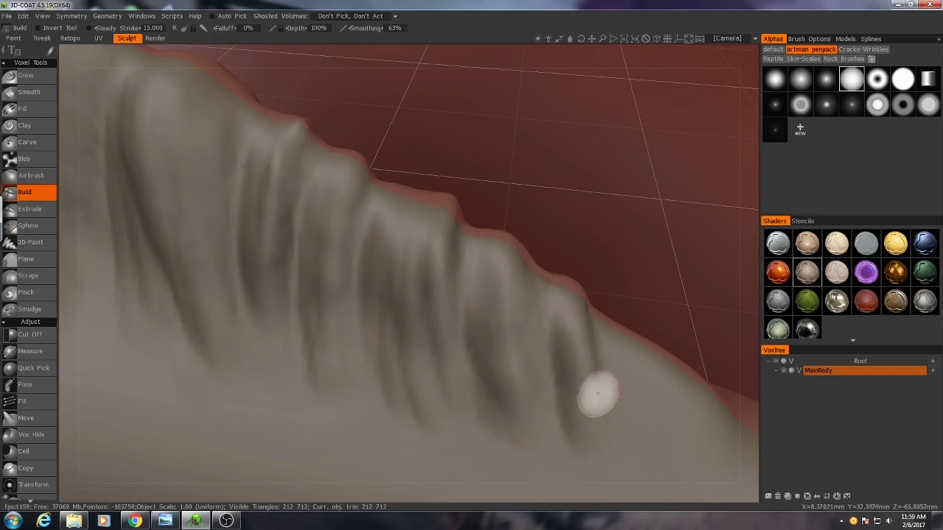
# Build vertical folds on the crest's front slope toward the head, varying the brush size for wider and narrower ridges.
pyautogui.moveTo(594, 393)
pyautogui.mouseDown(button='right')
pyautogui.moveTo(444, 285)
pyautogui.moveTo(419, 347)
pyautogui.moveTo(491, 419)
pyautogui.mouseUp(button='right')
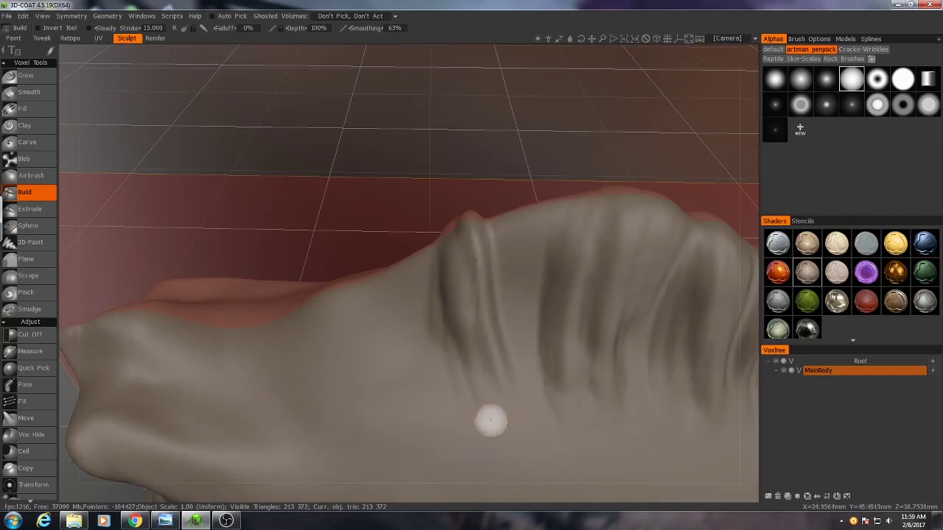
pyautogui.moveTo(491, 420)
pyautogui.mouseDown()
pyautogui.moveTo(499, 267)
pyautogui.moveTo(410, 256)
pyautogui.moveTo(412, 272)
pyautogui.mouseUp()
pyautogui.moveTo(413, 280)
pyautogui.mouseDown()
pyautogui.moveTo(417, 396)
pyautogui.moveTo(428, 406)
pyautogui.mouseUp()
pyautogui.moveTo(428, 406)
pyautogui.keyDown('alt'); pyautogui.mouseDown()
pyautogui.moveTo(440, 326)
pyautogui.moveTo(430, 302)
pyautogui.moveTo(329, 332)
pyautogui.mouseUp(); pyautogui.keyUp('alt')
pyautogui.moveTo(363, 214); pyautogui.dragTo(370, 309)
pyautogui.moveTo(518, 355)
pyautogui.keyDown('alt'); pyautogui.mouseDown()
pyautogui.moveTo(486, 288)
pyautogui.moveTo(474, 333)
pyautogui.moveTo(518, 258)
pyautogui.moveTo(377, 305)
pyautogui.mouseUp(); pyautogui.keyUp('alt')
pyautogui.moveTo(377, 304); pyautogui.dragTo(427, 238, button='right')
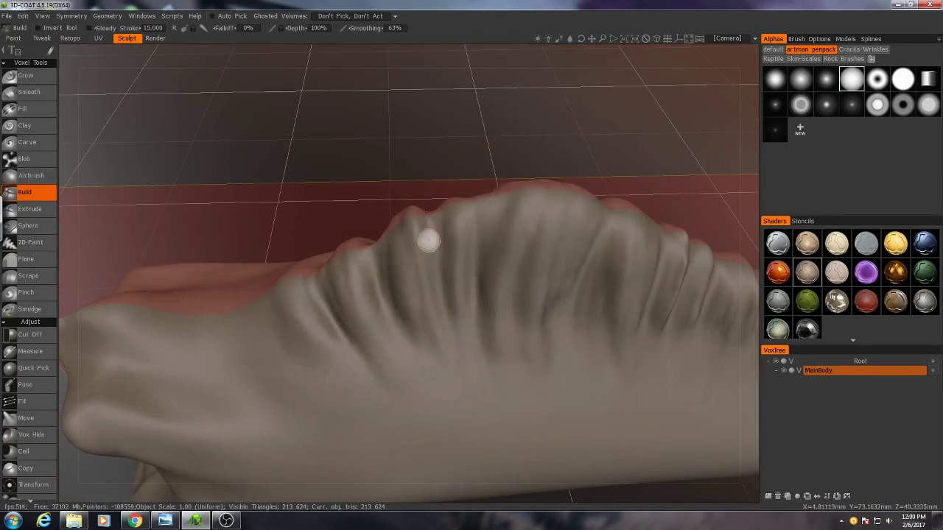
pyautogui.rightClick(428, 216)
pyautogui.click(567, 251)
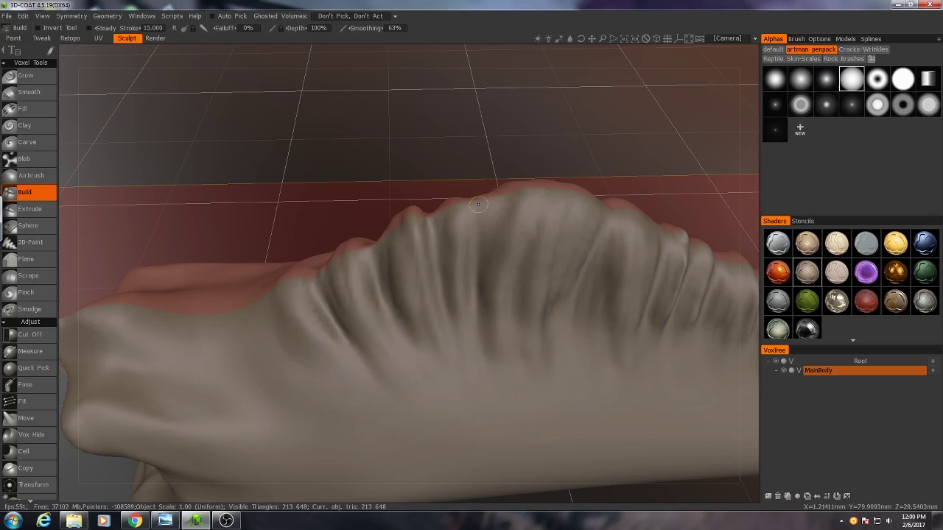
pyautogui.moveTo(496, 352)
pyautogui.mouseDown(button='right')
pyautogui.moveTo(437, 297)
pyautogui.moveTo(461, 287)
pyautogui.moveTo(414, 309)
pyautogui.mouseUp(button='right')
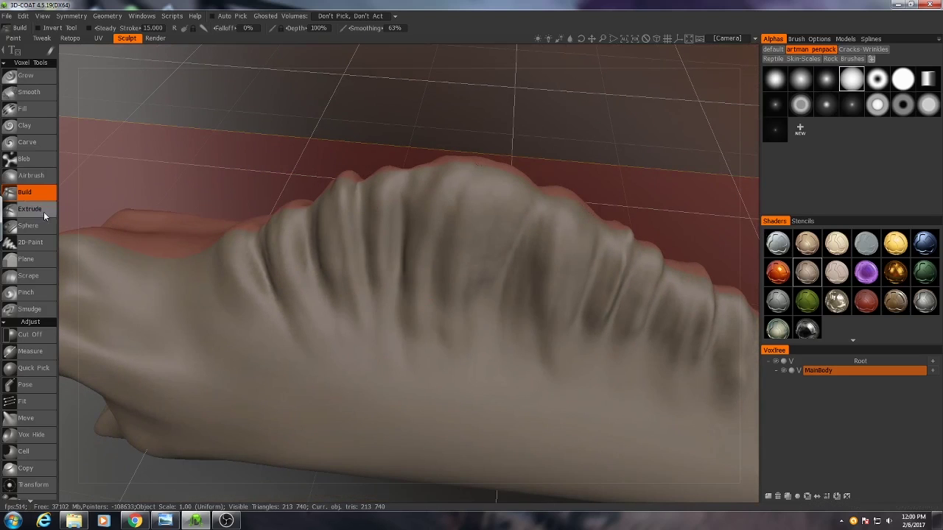
# Sharpen the folds along the crest's side with the Pinch tool at 21% depth.
pyautogui.click(50, 296)
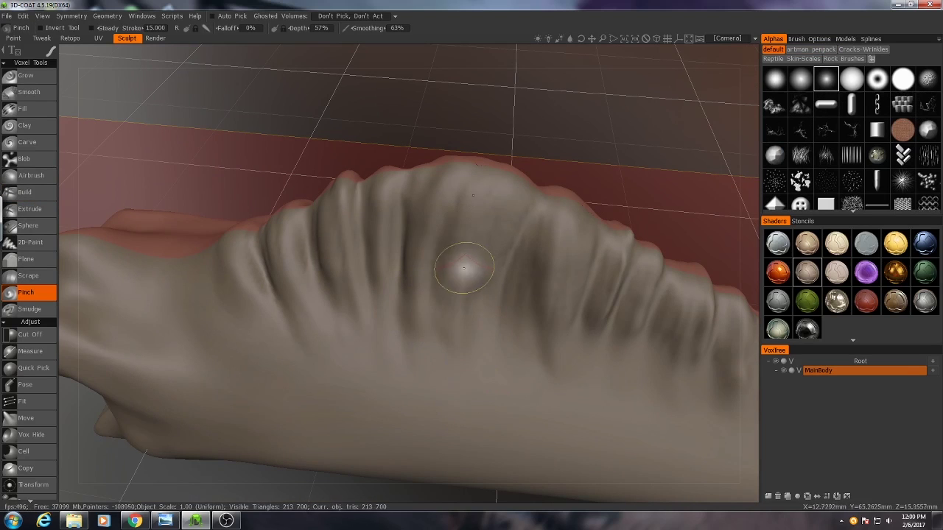
pyautogui.moveTo(463, 269); pyautogui.dragTo(468, 283)
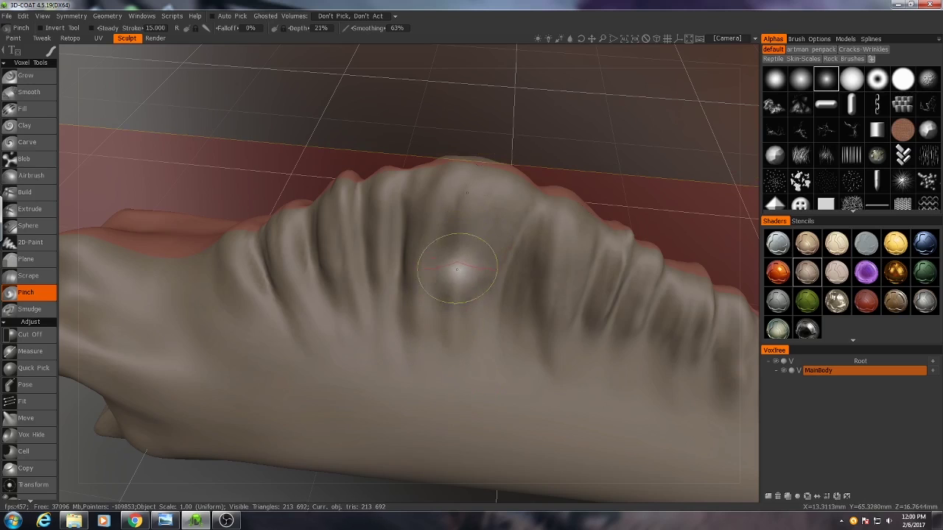
pyautogui.moveTo(457, 270); pyautogui.dragTo(507, 406)
pyautogui.moveTo(560, 291); pyautogui.dragTo(567, 379)
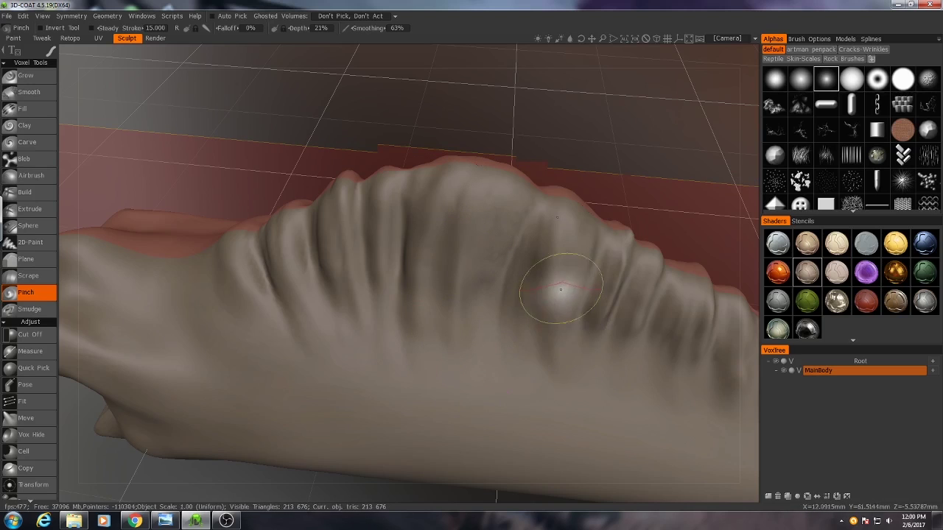
pyautogui.moveTo(561, 289)
pyautogui.mouseDown()
pyautogui.moveTo(551, 318)
pyautogui.moveTo(583, 387)
pyautogui.moveTo(639, 358)
pyautogui.mouseUp()
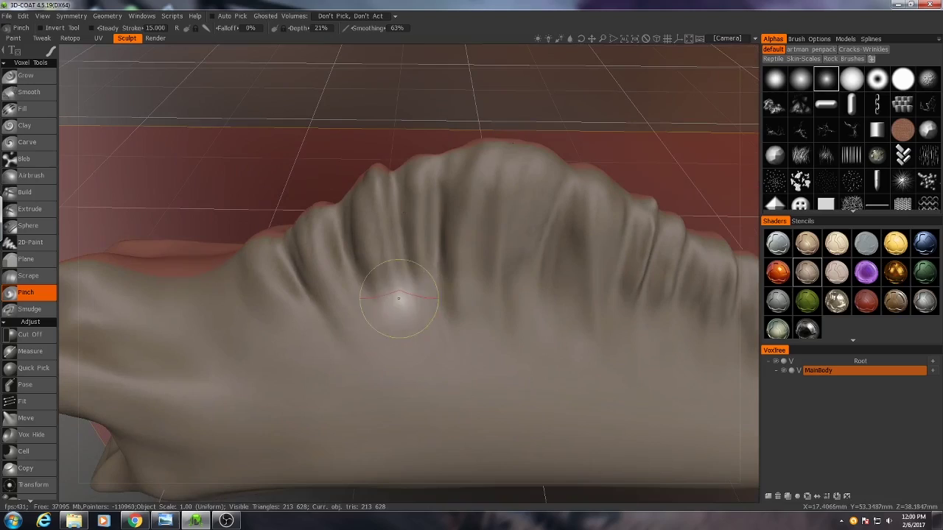
pyautogui.rightClick(374, 267)
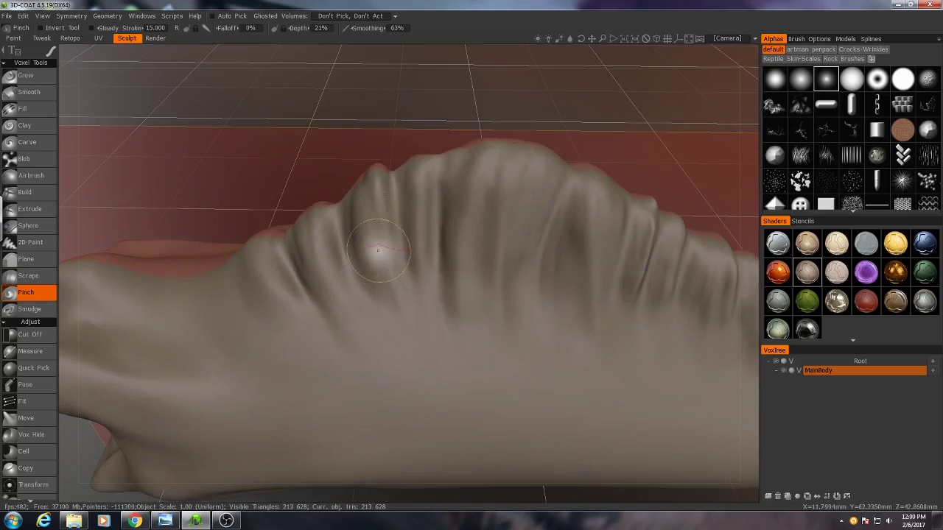
pyautogui.moveTo(378, 250); pyautogui.dragTo(395, 367)
# Pinch another fold on the crest's side and check the folded crest against the whole body from several angles.
pyautogui.keyDown('alt'); pyautogui.moveTo(620, 282); pyautogui.dragTo(494, 258, button='middle'); pyautogui.keyUp('alt')
pyautogui.keyDown('alt'); pyautogui.moveTo(648, 330); pyautogui.dragTo(516, 324, button='right'); pyautogui.keyUp('alt')
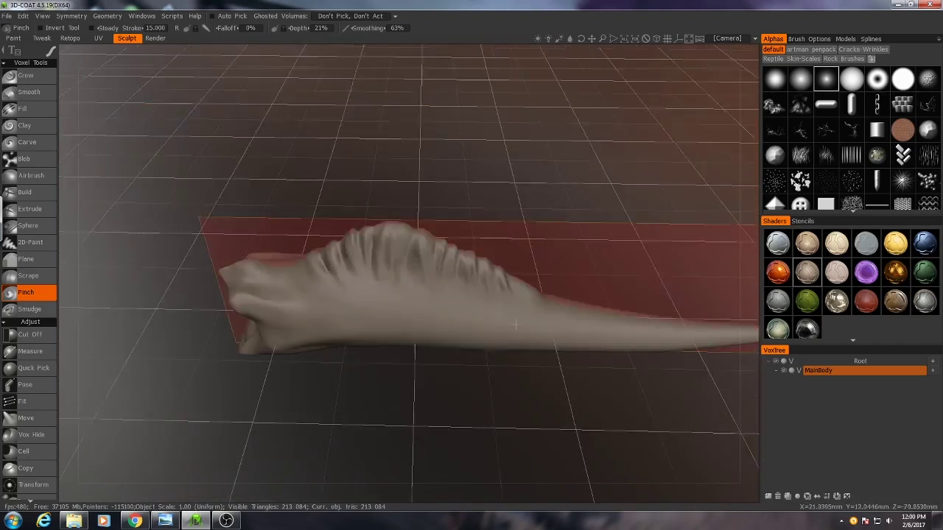
pyautogui.keyDown('alt'); pyautogui.moveTo(516, 324); pyautogui.dragTo(560, 354); pyautogui.keyUp('alt')
pyautogui.keyDown('alt'); pyautogui.moveTo(471, 332); pyautogui.dragTo(589, 331, button='right'); pyautogui.keyUp('alt')
pyautogui.moveTo(431, 250); pyautogui.dragTo(423, 354)
pyautogui.keyDown('alt'); pyautogui.moveTo(530, 324); pyautogui.dragTo(405, 309, button='right'); pyautogui.keyUp('alt')
pyautogui.moveTo(404, 310)
pyautogui.keyDown('alt'); pyautogui.mouseDown()
pyautogui.moveTo(428, 316)
pyautogui.moveTo(407, 326)
pyautogui.mouseUp(); pyautogui.keyUp('alt')
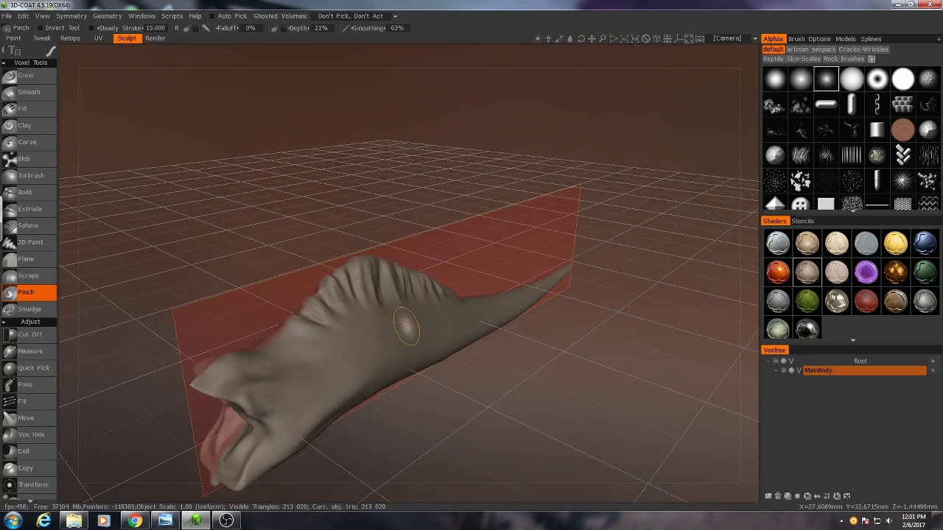